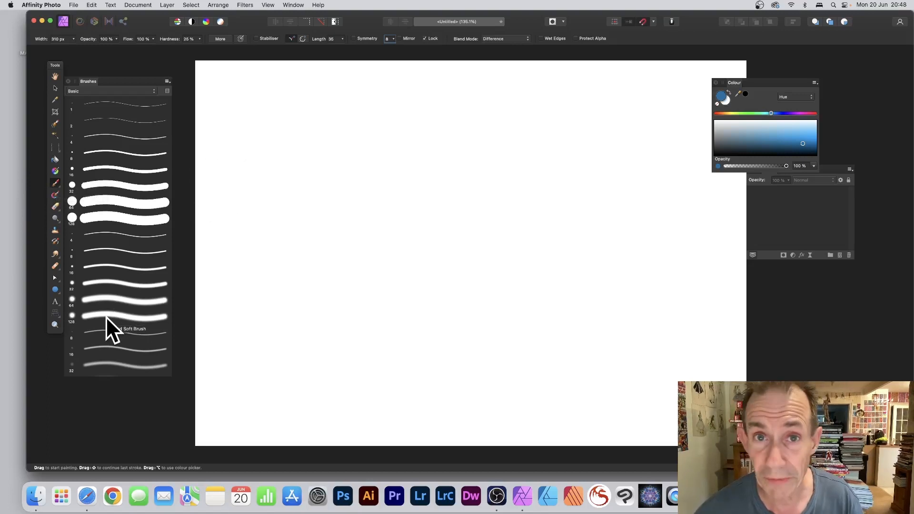
# Choose the 128 px Round Soft Brush, set its width to 300 px and enable symmetry painting.
pyautogui.click(93, 316)
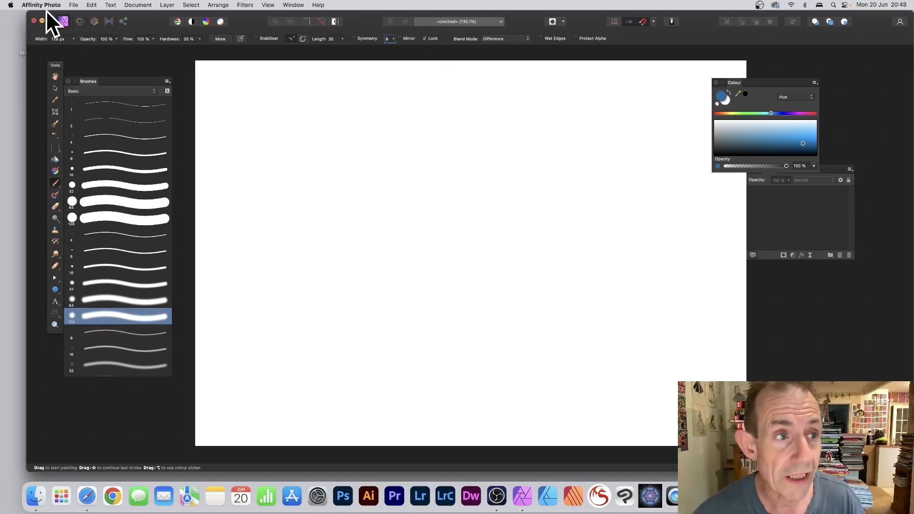
pyautogui.click(65, 39)
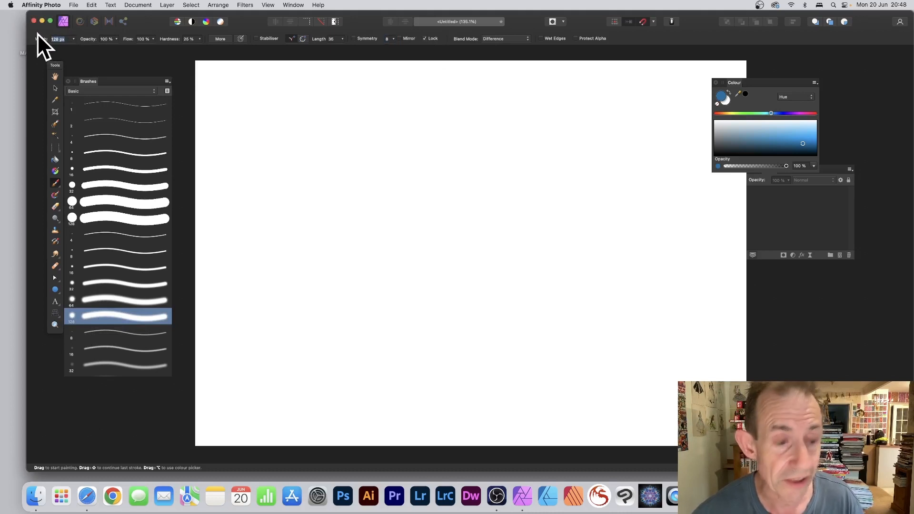
pyautogui.write('300')
pyautogui.press('Tab')
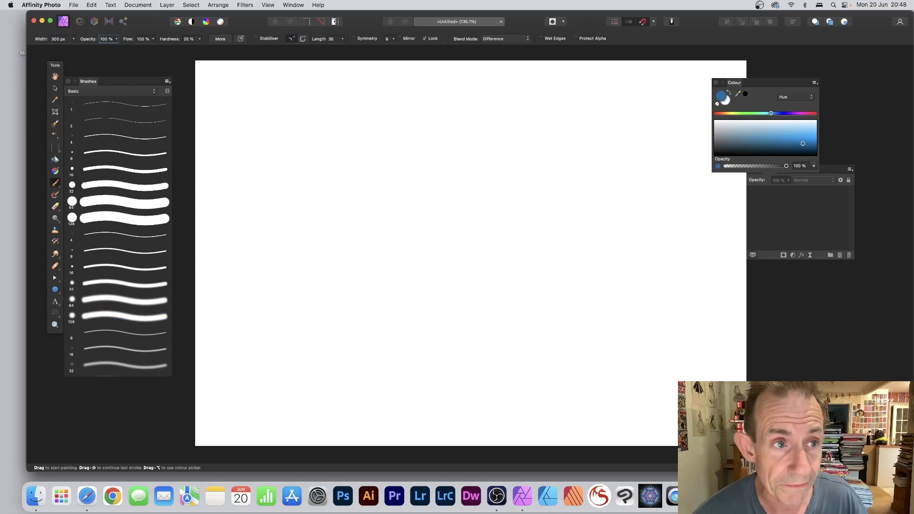
pyautogui.click(353, 38)
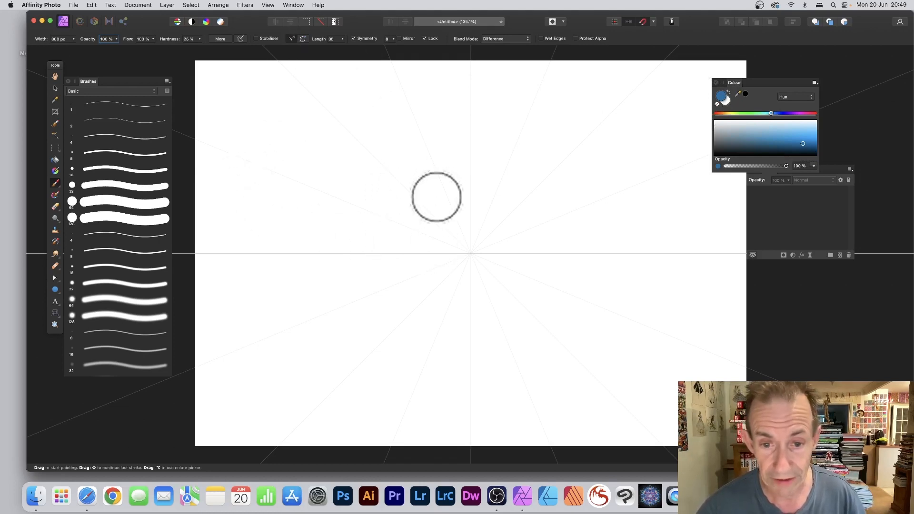
# Try a blue symmetrical test stroke outward from the canvas centre and undo it.
pyautogui.moveTo(474, 249)
pyautogui.mouseDown()
pyautogui.moveTo(280, 138)
pyautogui.moveTo(249, 109)
pyautogui.mouseUp()
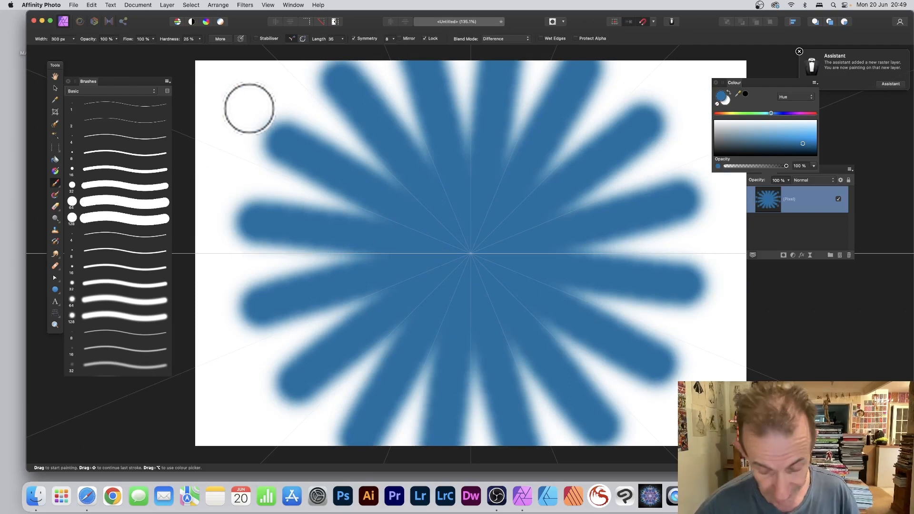
pyautogui.press('super+z')
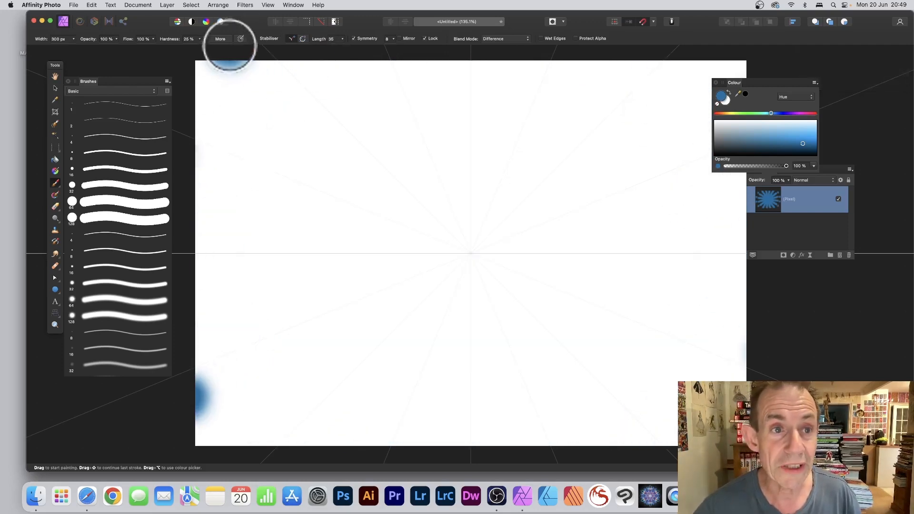
# Set the brush's size jitter to 100 % Random and its hue, saturation and luminosity jitter to 100 %.
pyautogui.click(220, 39)
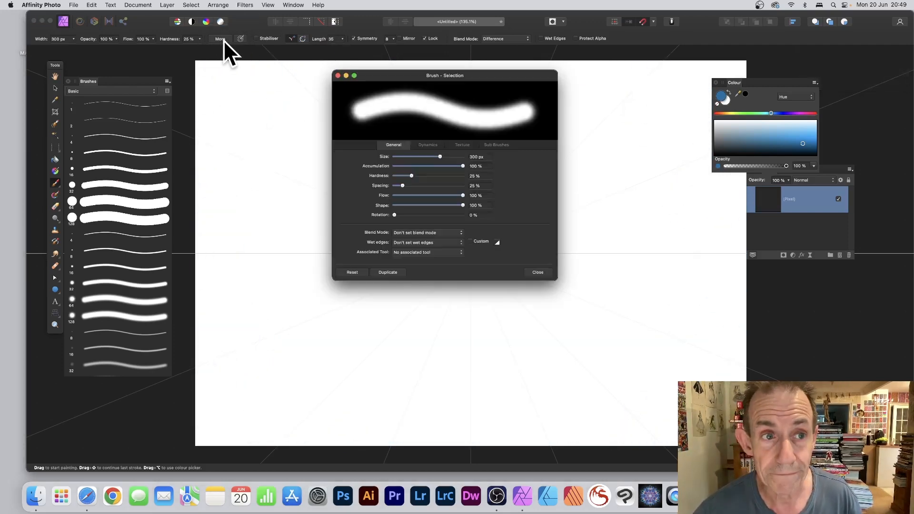
pyautogui.click(430, 145)
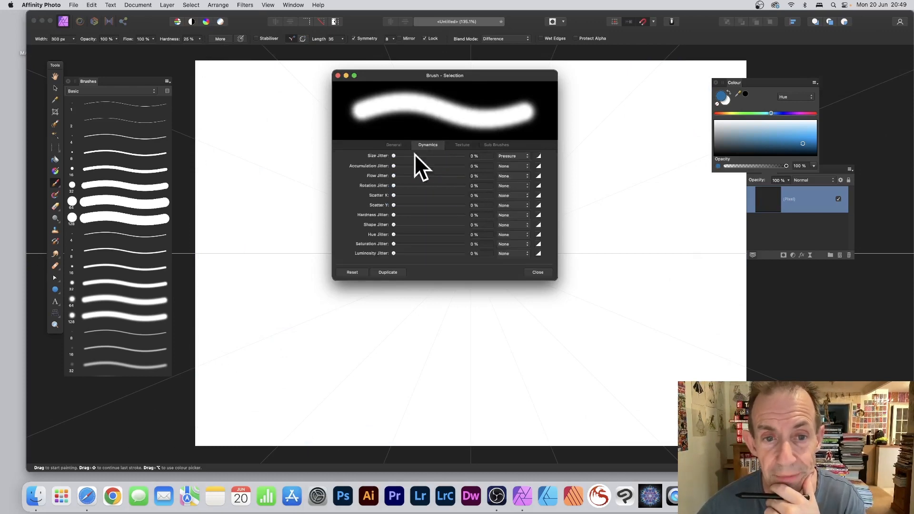
pyautogui.moveTo(395, 156); pyautogui.dragTo(463, 156)
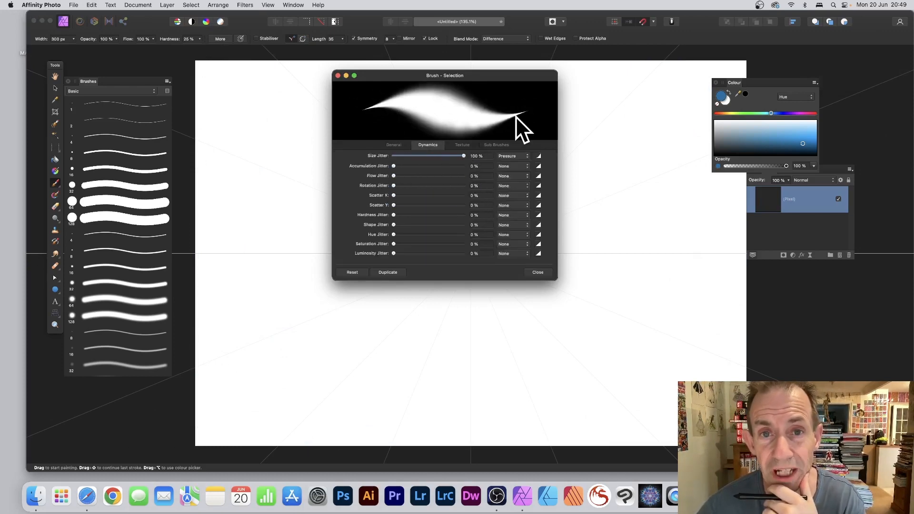
pyautogui.click(512, 156)
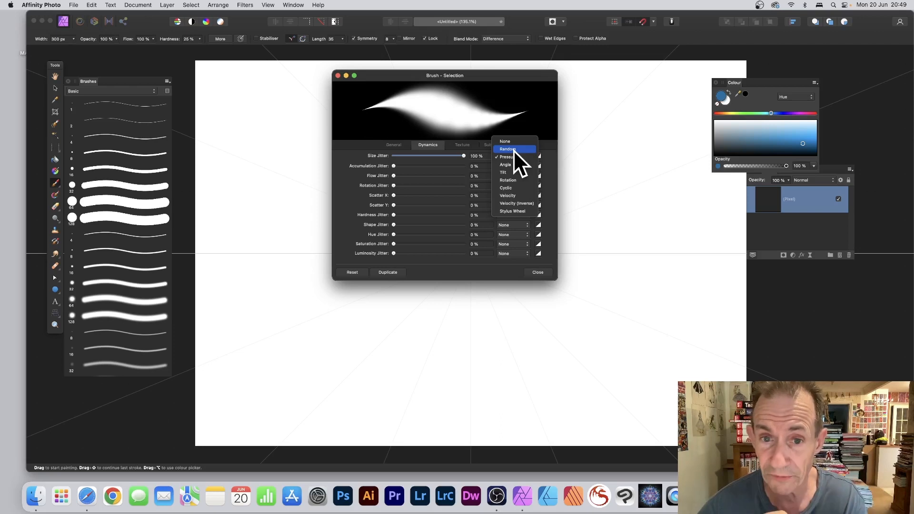
pyautogui.click(513, 150)
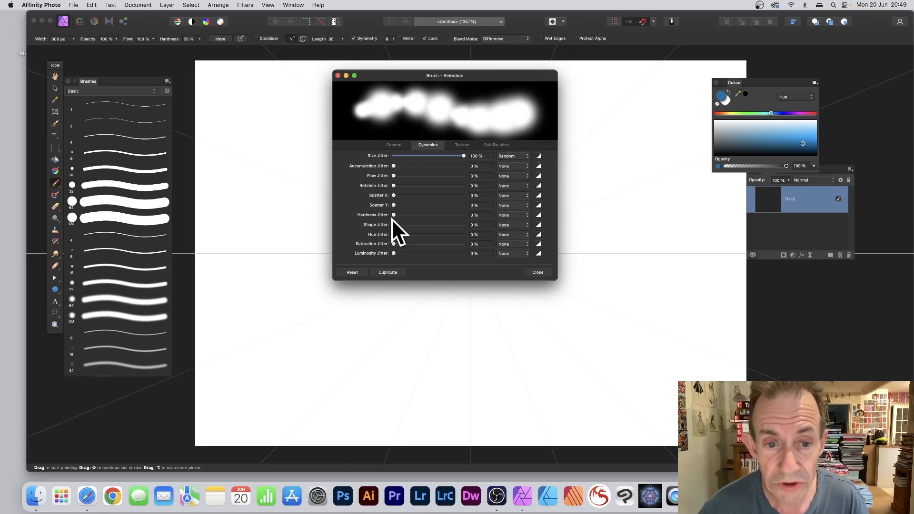
pyautogui.moveTo(395, 234); pyautogui.dragTo(453, 234)
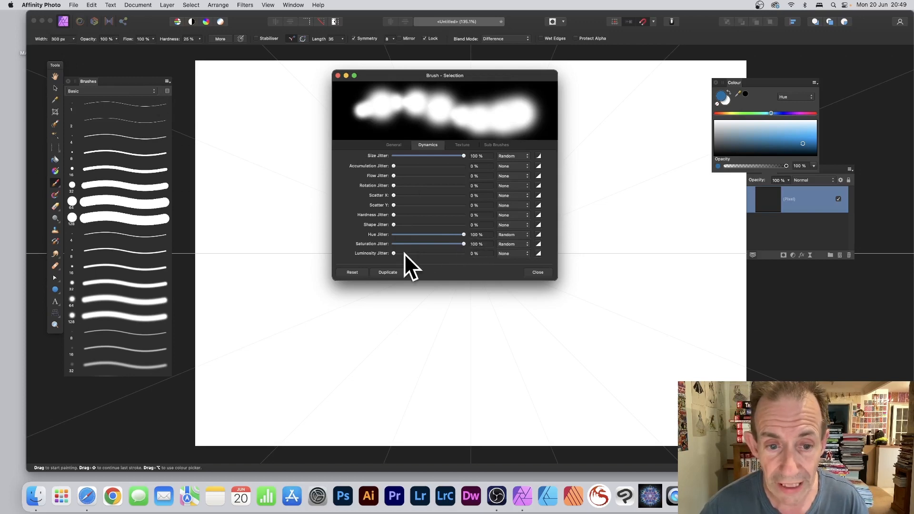
pyautogui.moveTo(404, 254); pyautogui.dragTo(478, 259)
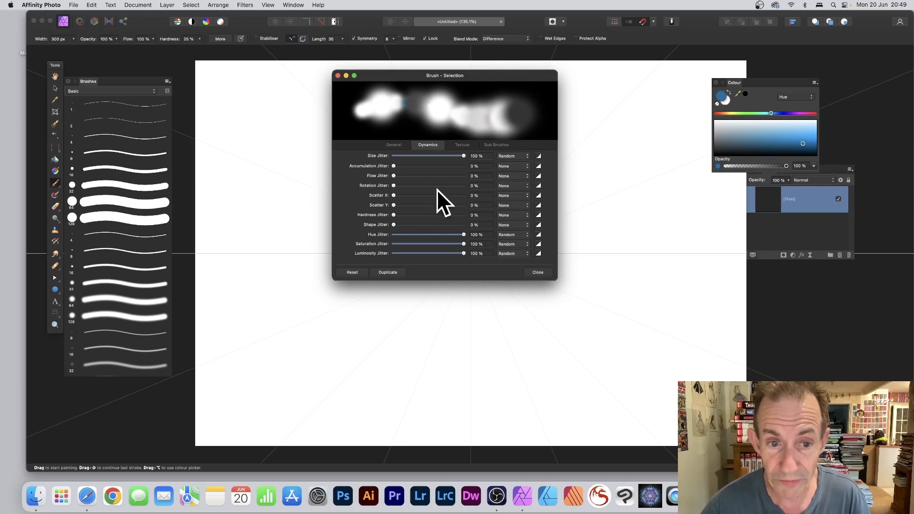
pyautogui.click(338, 76)
# Paint multicoloured symmetrical strokes from the canvas centre out to the corners to build a mandala pattern.
pyautogui.click(454, 239)
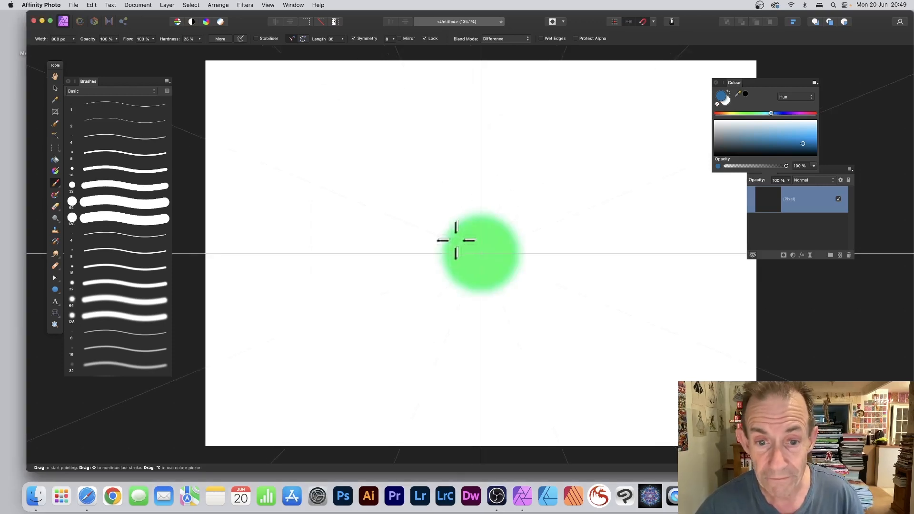
pyautogui.moveTo(422, 216); pyautogui.dragTo(302, 139)
pyautogui.moveTo(490, 249)
pyautogui.mouseDown()
pyautogui.moveTo(216, 82)
pyautogui.moveTo(339, 142)
pyautogui.moveTo(445, 214)
pyautogui.moveTo(323, 116)
pyautogui.moveTo(433, 208)
pyautogui.moveTo(381, 185)
pyautogui.moveTo(349, 147)
pyautogui.moveTo(313, 147)
pyautogui.moveTo(259, 122)
pyautogui.moveTo(194, 70)
pyautogui.mouseUp()
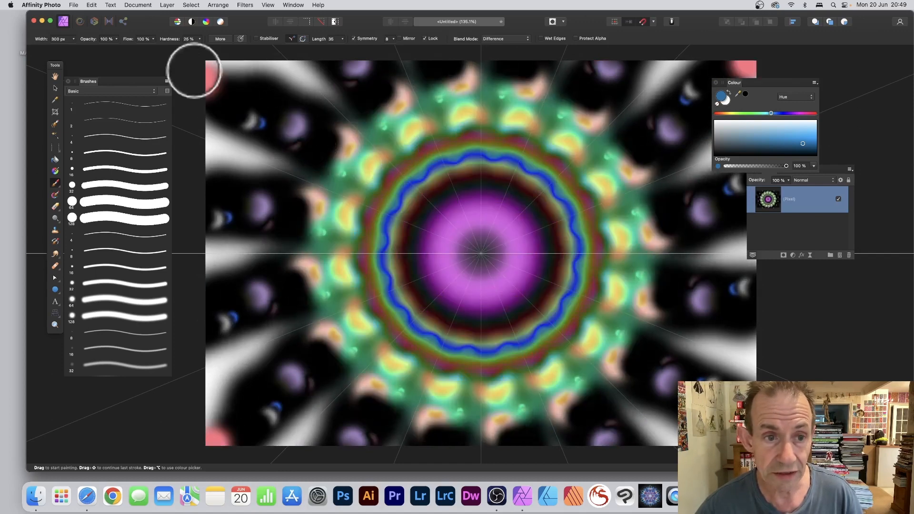
pyautogui.moveTo(351, 142)
pyautogui.mouseDown()
pyautogui.moveTo(322, 107)
pyautogui.moveTo(248, 69)
pyautogui.mouseUp()
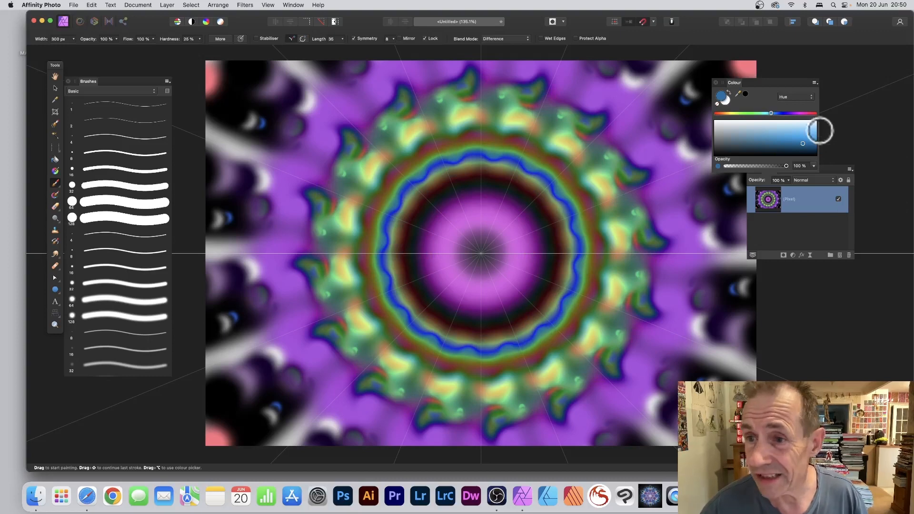
# Change the paint colour to pinkish red and paint over the inner rings of the mandala.
pyautogui.click(810, 112)
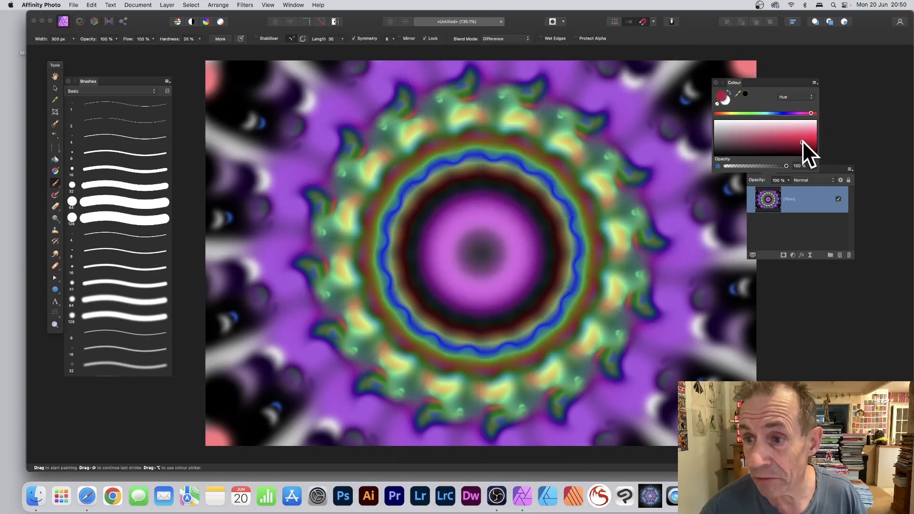
pyautogui.moveTo(514, 142)
pyautogui.mouseDown()
pyautogui.moveTo(494, 187)
pyautogui.moveTo(475, 161)
pyautogui.moveTo(419, 123)
pyautogui.mouseUp()
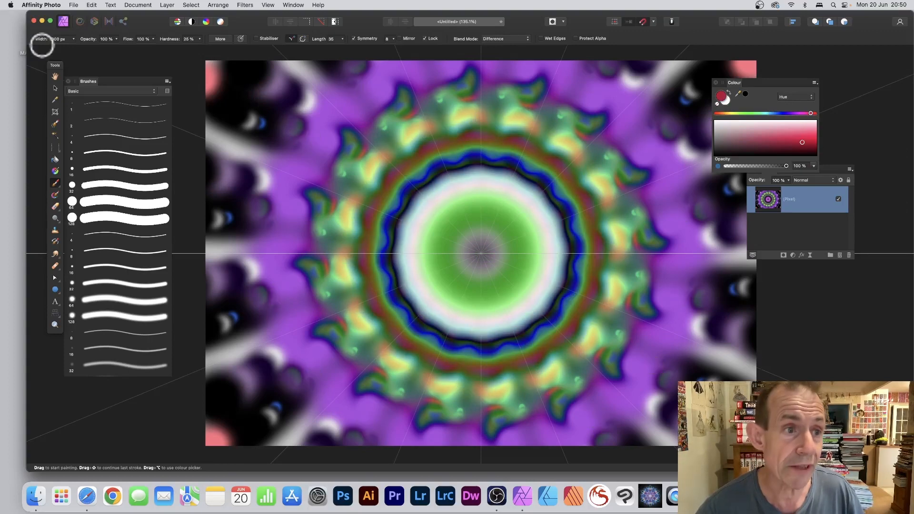
# Reduce the brush width to 110 px and paint finer strokes from the inner rings to the canvas edge.
pyautogui.click(73, 39)
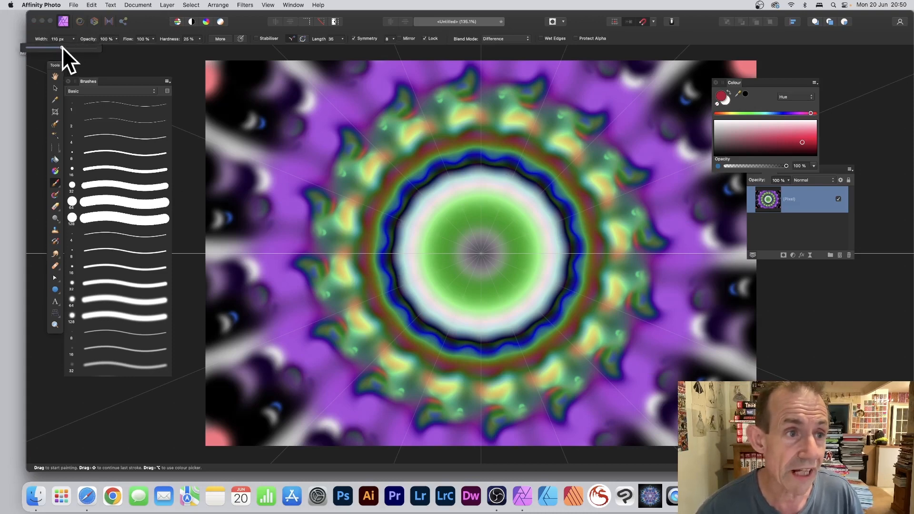
pyautogui.moveTo(422, 204)
pyautogui.mouseDown()
pyautogui.moveTo(447, 219)
pyautogui.moveTo(441, 196)
pyautogui.moveTo(419, 176)
pyautogui.moveTo(461, 198)
pyautogui.moveTo(428, 158)
pyautogui.moveTo(434, 169)
pyautogui.moveTo(423, 165)
pyautogui.moveTo(421, 130)
pyautogui.moveTo(416, 147)
pyautogui.moveTo(402, 147)
pyautogui.moveTo(405, 122)
pyautogui.moveTo(371, 113)
pyautogui.moveTo(385, 106)
pyautogui.moveTo(382, 133)
pyautogui.moveTo(382, 101)
pyautogui.moveTo(398, 117)
pyautogui.moveTo(367, 77)
pyautogui.moveTo(332, 87)
pyautogui.moveTo(371, 116)
pyautogui.moveTo(323, 87)
pyautogui.moveTo(371, 104)
pyautogui.moveTo(359, 86)
pyautogui.moveTo(367, 76)
pyautogui.moveTo(388, 94)
pyautogui.moveTo(368, 65)
pyautogui.moveTo(376, 101)
pyautogui.moveTo(312, 70)
pyautogui.mouseUp()
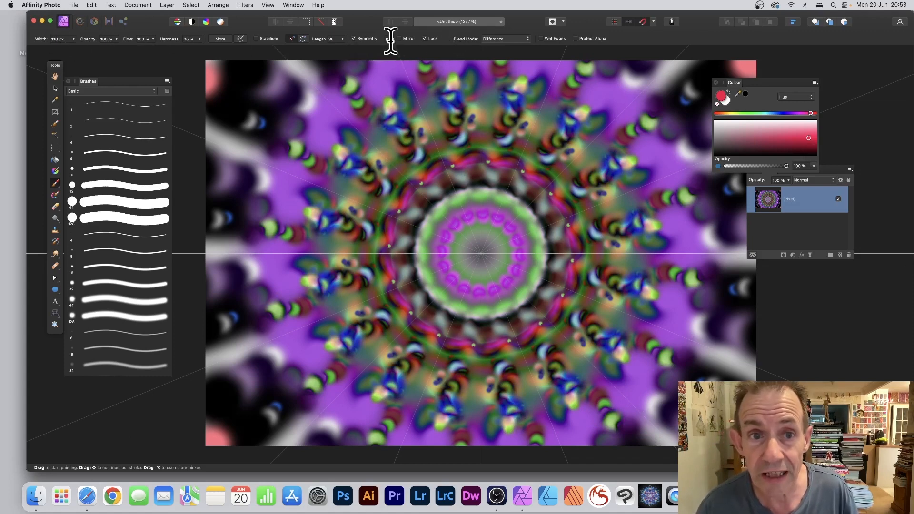
# Set the symmetry count to 16 and paint strokes across the mandala between its edge and centre.
pyautogui.write('16')
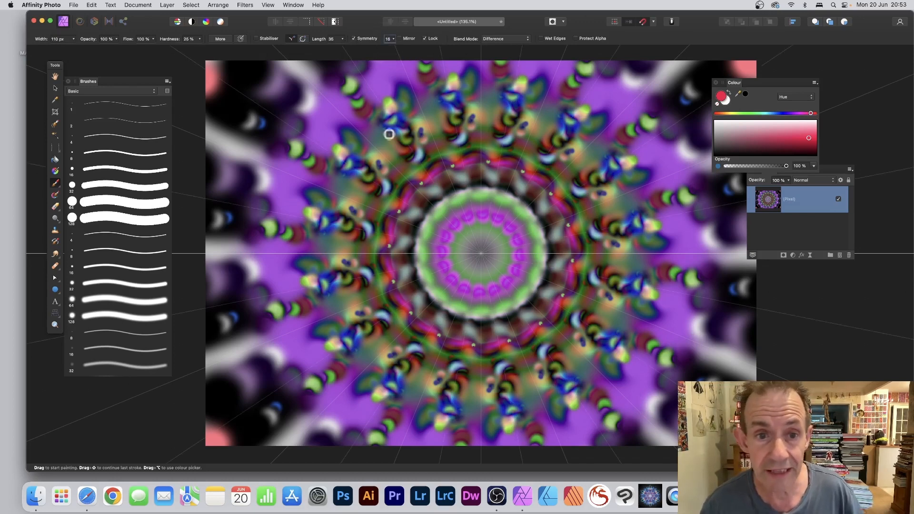
pyautogui.moveTo(299, 68)
pyautogui.mouseDown()
pyautogui.moveTo(434, 177)
pyautogui.moveTo(486, 228)
pyautogui.moveTo(456, 202)
pyautogui.moveTo(484, 249)
pyautogui.mouseUp()
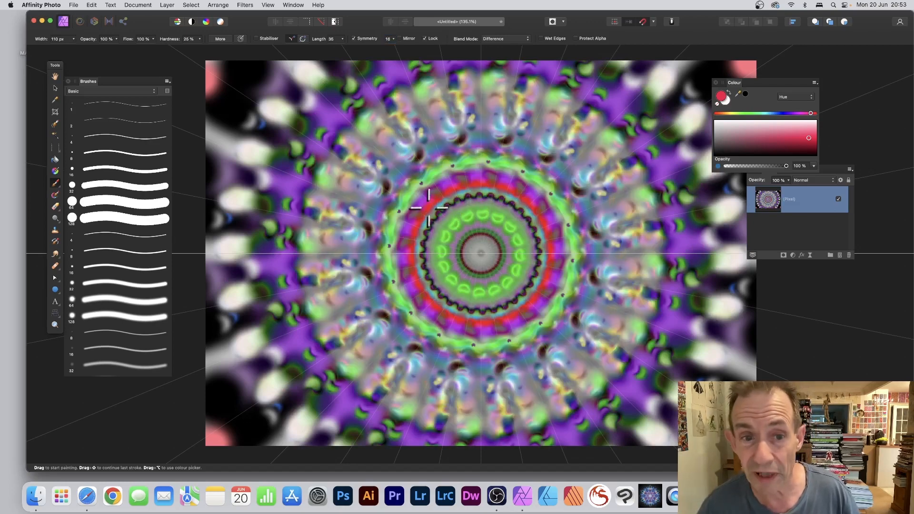
pyautogui.moveTo(429, 207)
pyautogui.mouseDown()
pyautogui.moveTo(357, 133)
pyautogui.moveTo(351, 108)
pyautogui.moveTo(267, 56)
pyautogui.moveTo(341, 77)
pyautogui.moveTo(446, 186)
pyautogui.moveTo(612, 259)
pyautogui.mouseUp()
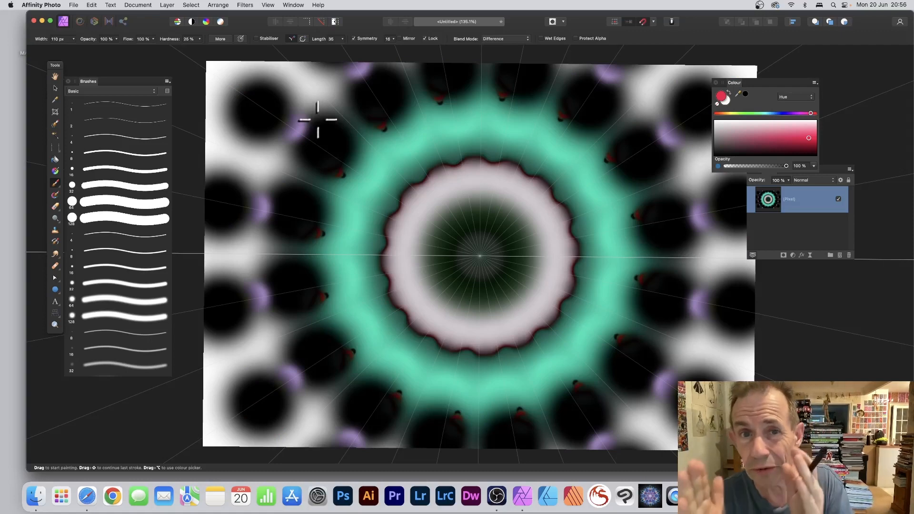
# Set the brush's shape to 23 % and its rotation to 18 % in the general brush settings.
pyautogui.hscroll(1, 318, 119)
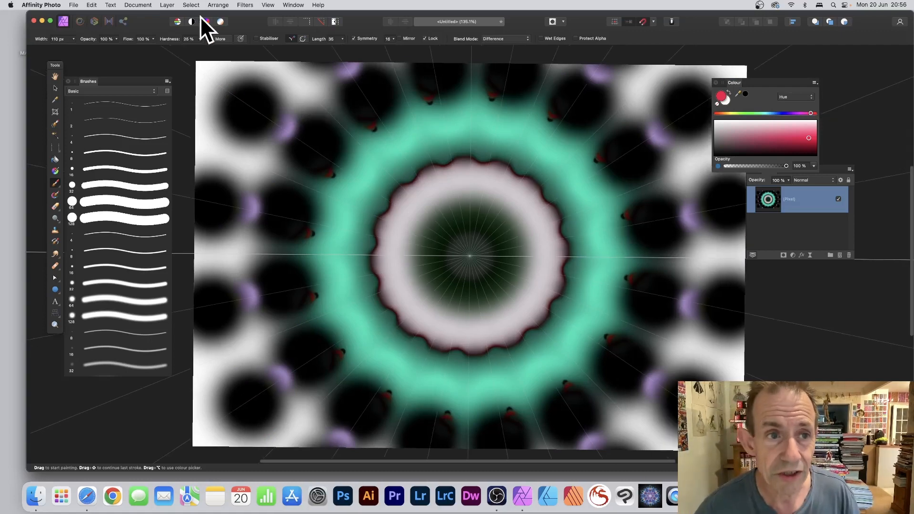
pyautogui.click(221, 39)
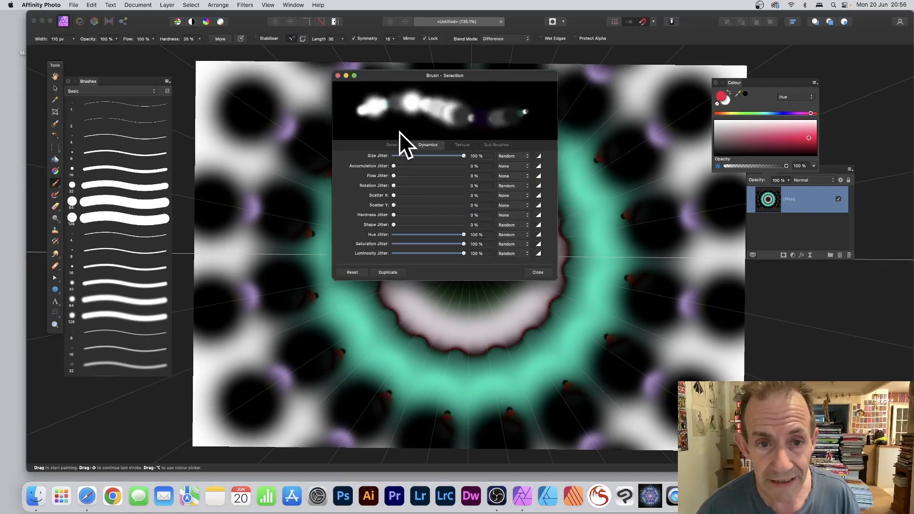
pyautogui.click(393, 145)
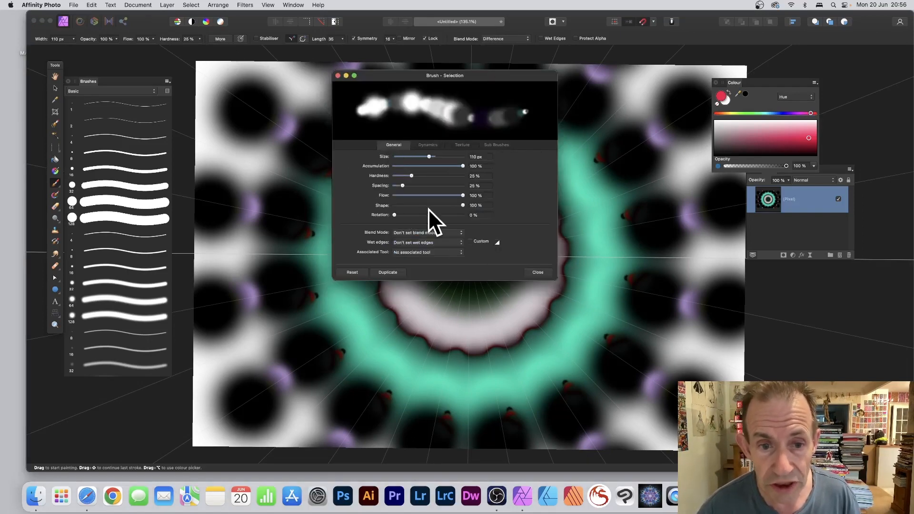
pyautogui.moveTo(464, 204); pyautogui.dragTo(410, 205)
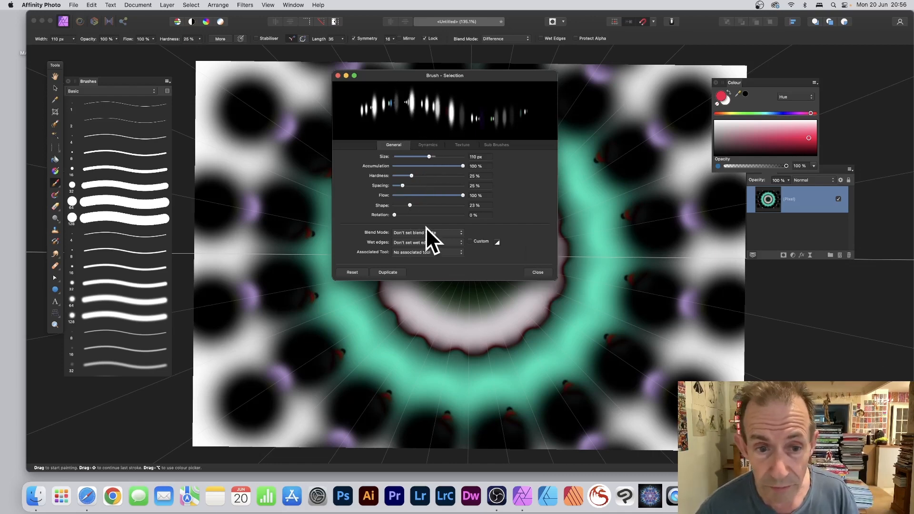
pyautogui.moveTo(399, 215); pyautogui.dragTo(417, 216)
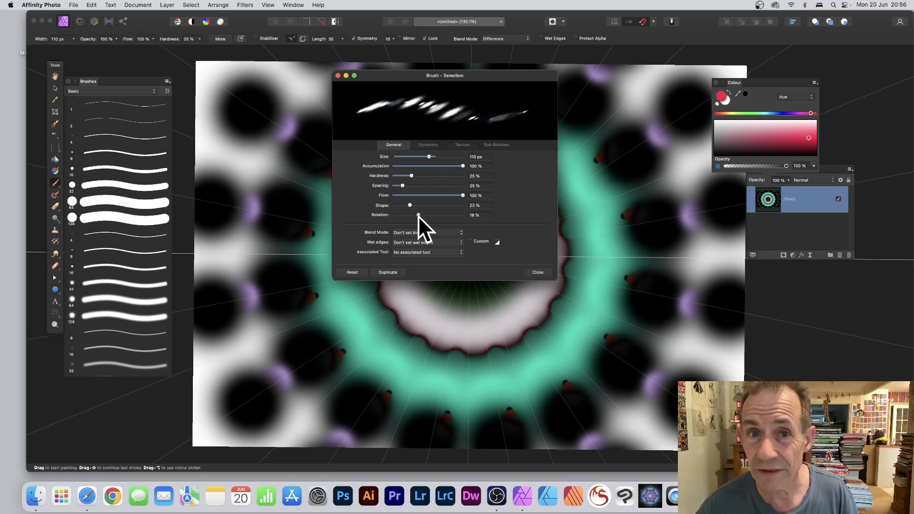
pyautogui.click(539, 270)
# Paint slanted multicoloured strokes outward from the mandala's centre and over its middle rings with the narrowed brush.
pyautogui.moveTo(466, 244)
pyautogui.mouseDown()
pyautogui.moveTo(410, 201)
pyautogui.moveTo(387, 138)
pyautogui.moveTo(373, 147)
pyautogui.moveTo(317, 78)
pyautogui.moveTo(407, 126)
pyautogui.moveTo(492, 230)
pyautogui.moveTo(318, 121)
pyautogui.moveTo(308, 82)
pyautogui.mouseUp()
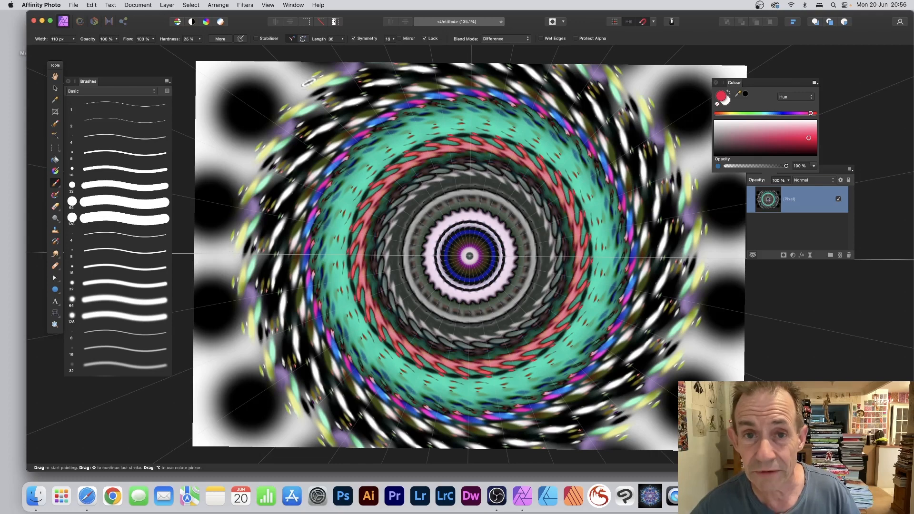
pyautogui.moveTo(447, 138)
pyautogui.mouseDown()
pyautogui.moveTo(400, 130)
pyautogui.moveTo(281, 56)
pyautogui.moveTo(352, 91)
pyautogui.moveTo(442, 167)
pyautogui.mouseUp()
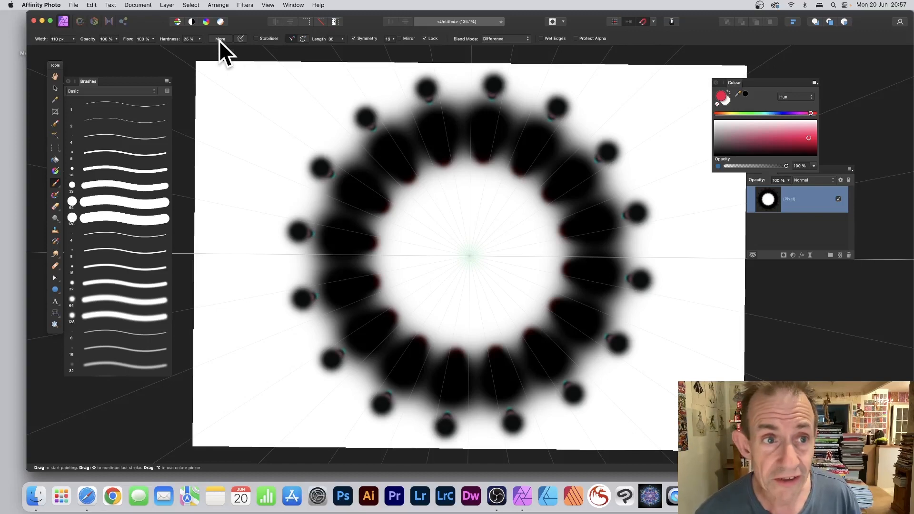
# Set the brush's shape jitter to 98 %, its shape to 41 % and its rotation jitter to 60 %.
pyautogui.click(219, 40)
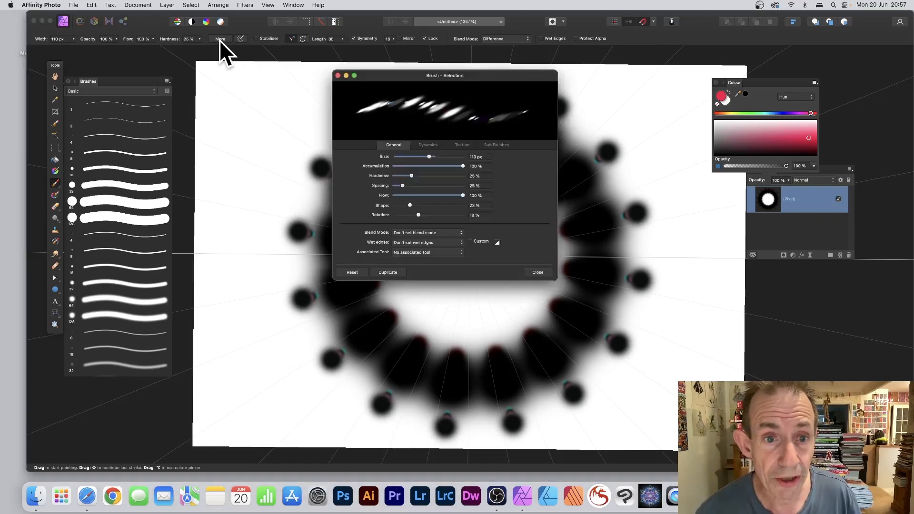
pyautogui.click(429, 144)
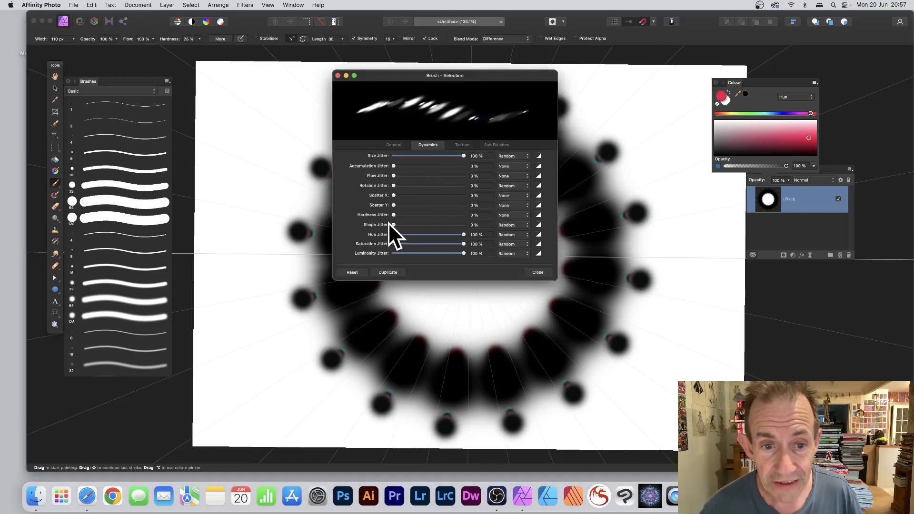
pyautogui.moveTo(395, 224); pyautogui.dragTo(457, 225)
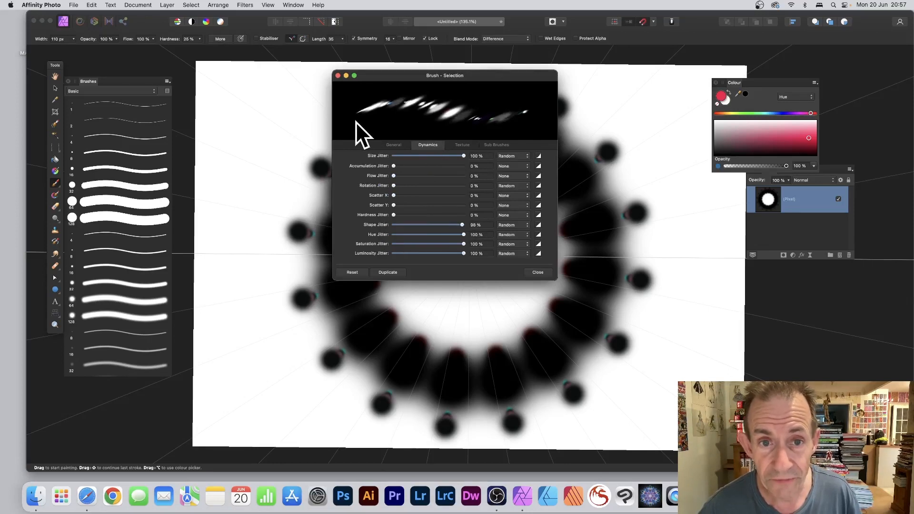
pyautogui.click(396, 145)
pyautogui.moveTo(415, 205)
pyautogui.mouseDown()
pyautogui.moveTo(436, 205)
pyautogui.moveTo(420, 203)
pyautogui.mouseUp()
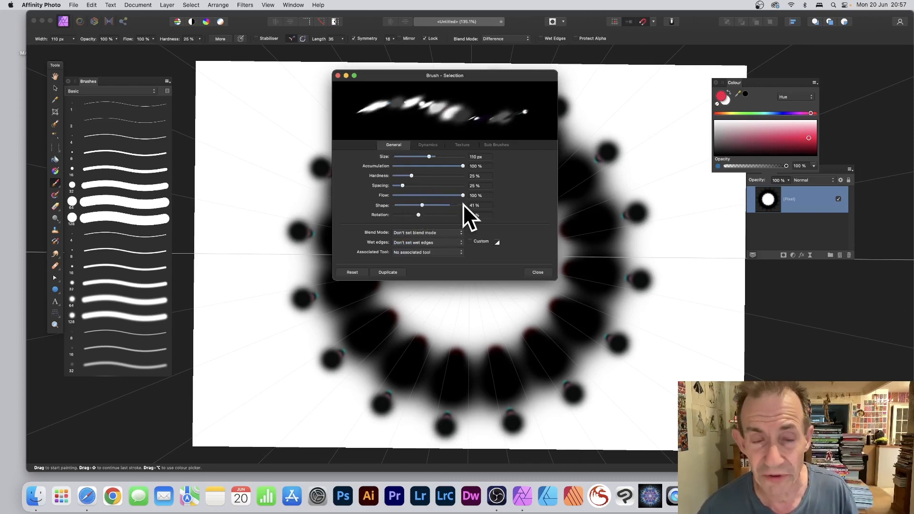
pyautogui.click(429, 145)
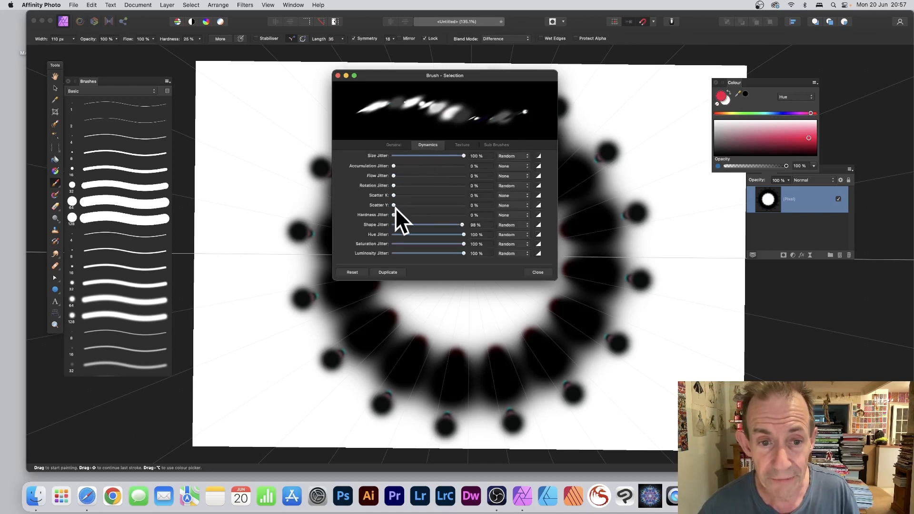
pyautogui.moveTo(398, 185)
pyautogui.mouseDown()
pyautogui.moveTo(444, 186)
pyautogui.moveTo(436, 186)
pyautogui.mouseUp()
pyautogui.click(538, 272)
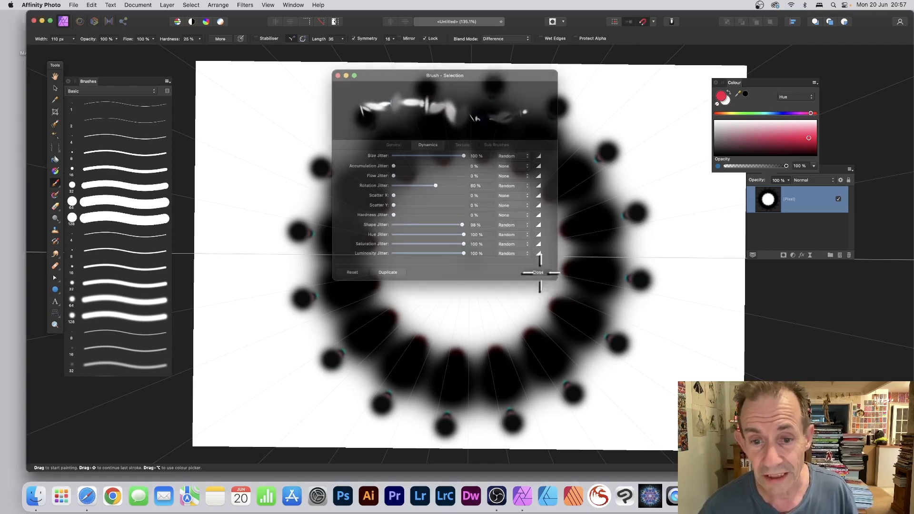
# Paint symmetrical strokes with the reshaped jitter brush from the mandala's centre outward and back across its black ring.
pyautogui.moveTo(466, 247)
pyautogui.mouseDown()
pyautogui.moveTo(449, 214)
pyautogui.moveTo(307, 114)
pyautogui.mouseUp()
pyautogui.moveTo(379, 175)
pyautogui.mouseDown()
pyautogui.moveTo(255, 82)
pyautogui.moveTo(334, 121)
pyautogui.moveTo(518, 265)
pyautogui.moveTo(476, 243)
pyautogui.moveTo(468, 194)
pyautogui.moveTo(435, 169)
pyautogui.moveTo(431, 131)
pyautogui.moveTo(388, 122)
pyautogui.moveTo(379, 90)
pyautogui.moveTo(344, 86)
pyautogui.moveTo(307, 60)
pyautogui.moveTo(259, 58)
pyautogui.moveTo(256, 74)
pyautogui.moveTo(335, 121)
pyautogui.moveTo(437, 202)
pyautogui.moveTo(540, 257)
pyautogui.mouseUp()
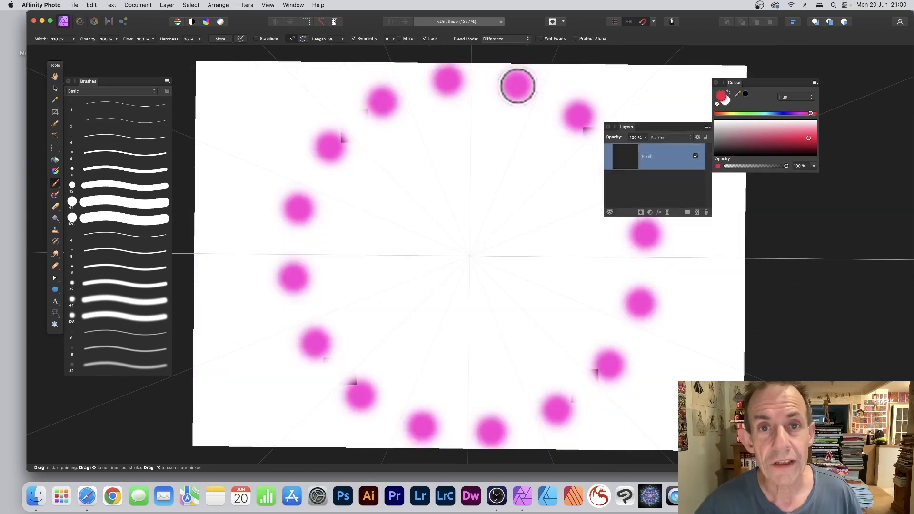
# Paint a new mandala on the blank canvas: a dark ring, short spokes radiating outward, and patterned rings reaching the centre.
pyautogui.click(519, 168)
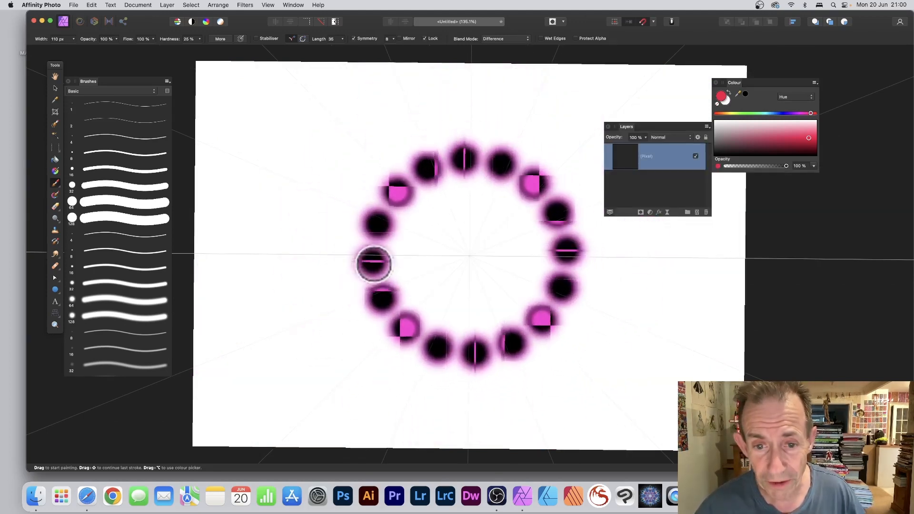
pyautogui.moveTo(373, 264)
pyautogui.mouseDown()
pyautogui.moveTo(386, 282)
pyautogui.moveTo(335, 261)
pyautogui.mouseUp()
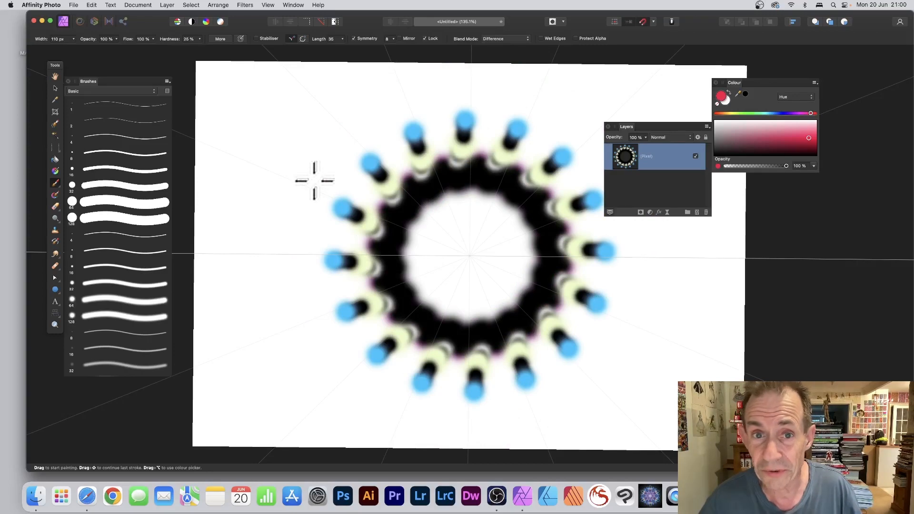
pyautogui.moveTo(461, 252)
pyautogui.mouseDown()
pyautogui.moveTo(404, 220)
pyautogui.moveTo(490, 264)
pyautogui.moveTo(401, 202)
pyautogui.mouseUp()
# Change the brush colour to a mid green and paint strokes from the inner rings out to the spokes.
pyautogui.click(771, 138)
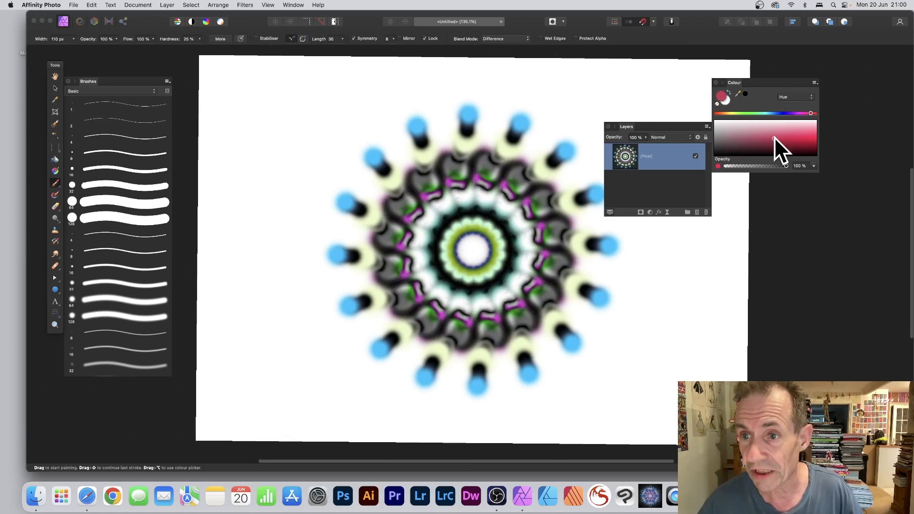
pyautogui.click(751, 113)
pyautogui.moveTo(500, 259)
pyautogui.mouseDown()
pyautogui.moveTo(367, 199)
pyautogui.moveTo(358, 186)
pyautogui.mouseUp()
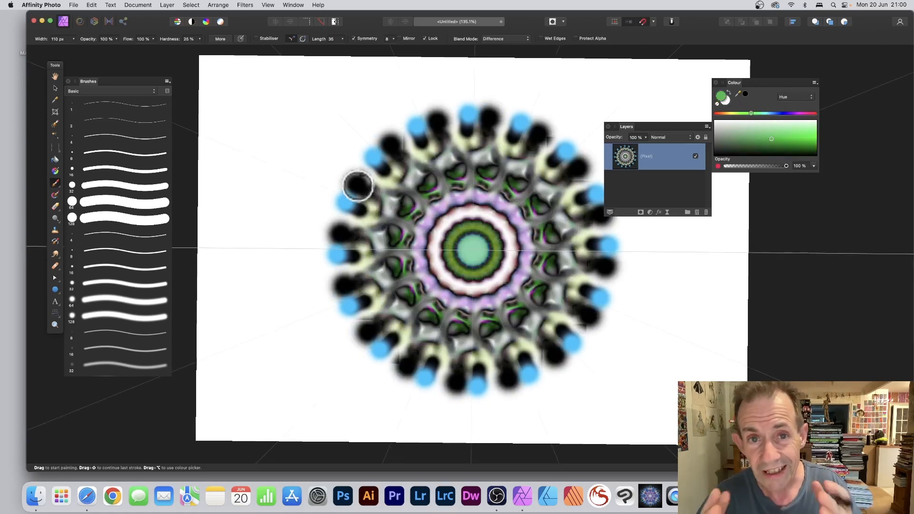
# Add an outer shadow to the mandala layer with 5.4 px radius, 11.3 px offset and 83 % intensity.
pyautogui.click(55, 89)
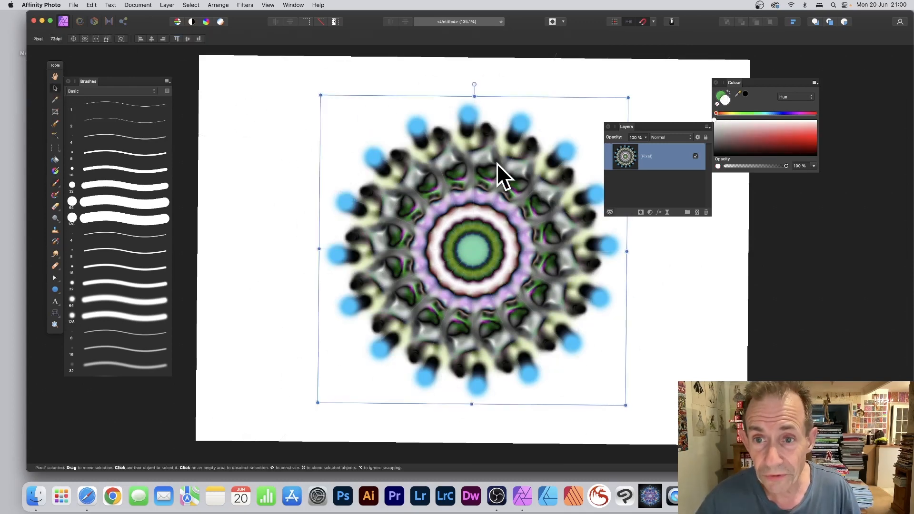
pyautogui.click(660, 211)
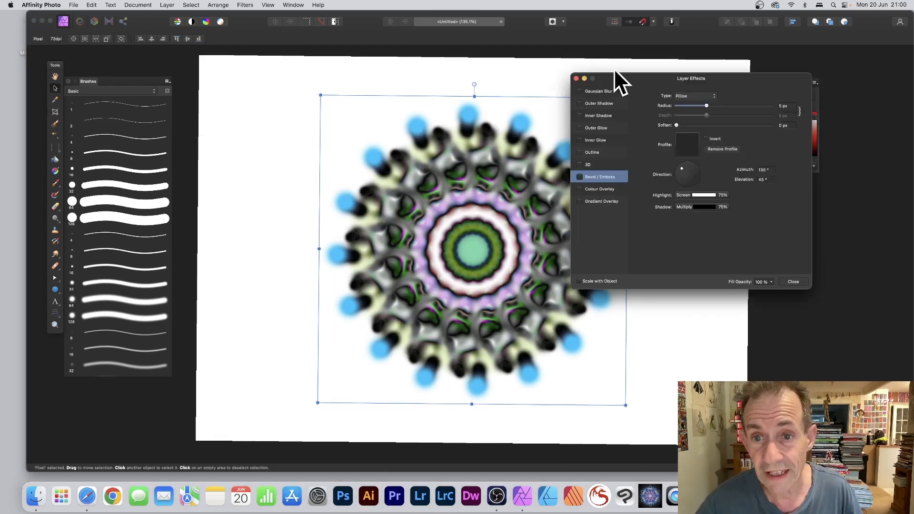
pyautogui.click(600, 103)
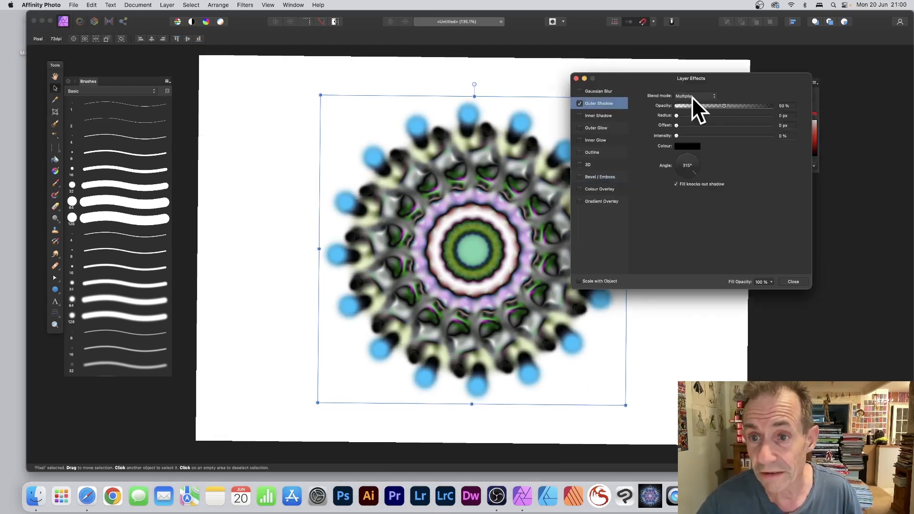
pyautogui.moveTo(676, 115); pyautogui.dragTo(755, 135)
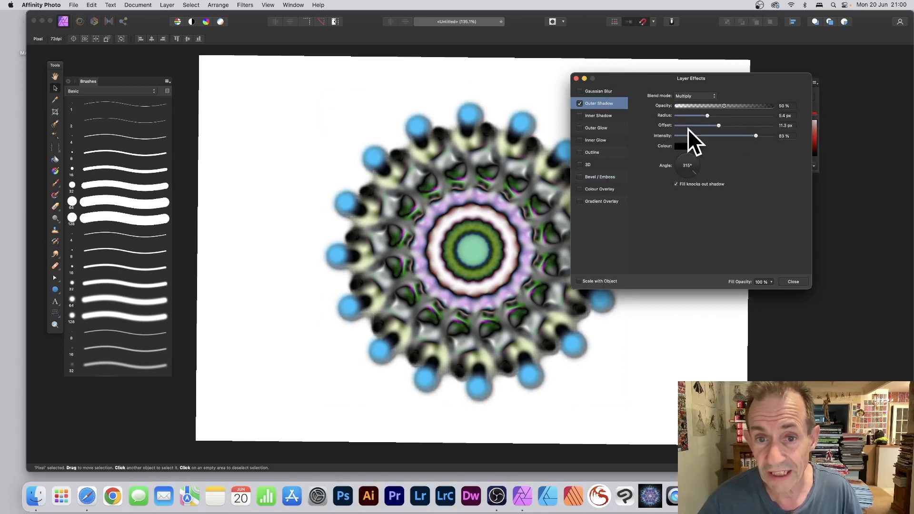
# Add a 3D layer effect with a radius of 18.3 px to the mandala layer.
pyautogui.click(580, 165)
pyautogui.moveTo(720, 96); pyautogui.dragTo(728, 96)
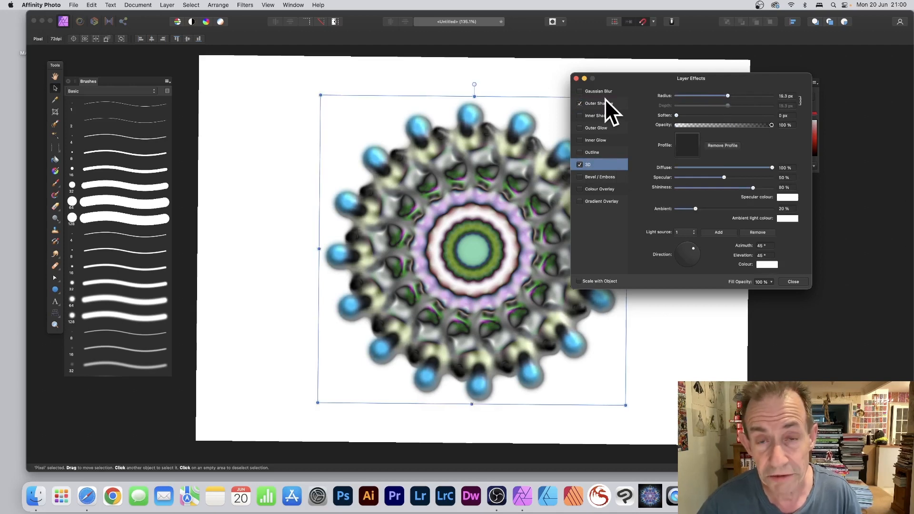
pyautogui.click(793, 282)
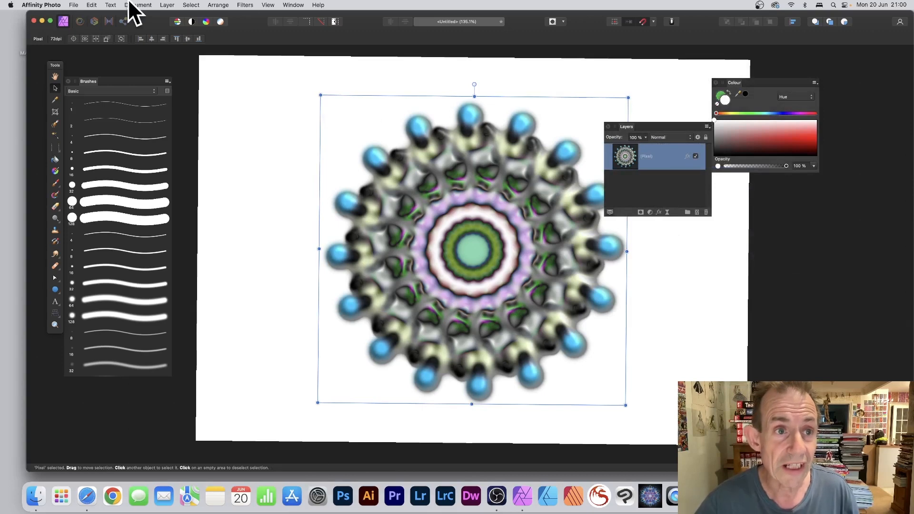
# Create a new layer above the mandala and paint symmetrical strokes on it from the centre out beyond the blue tips.
pyautogui.click(166, 5)
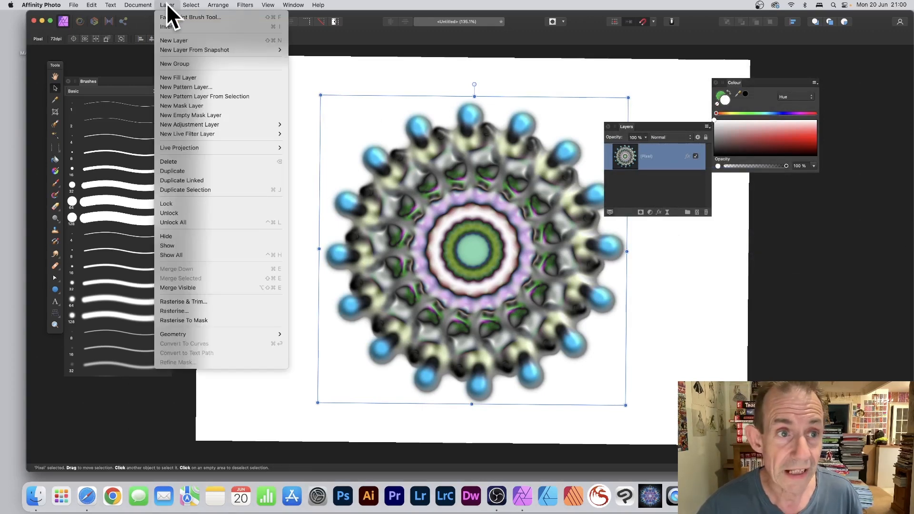
pyautogui.click(179, 40)
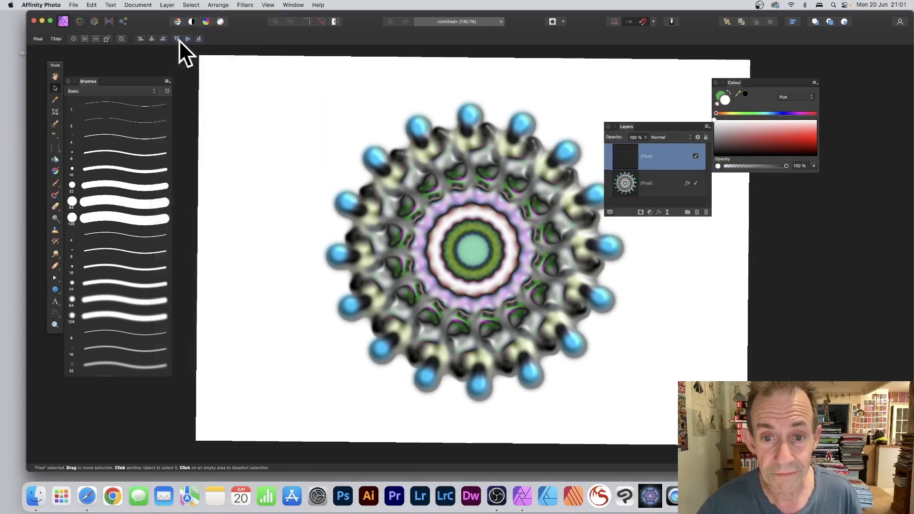
pyautogui.click(56, 184)
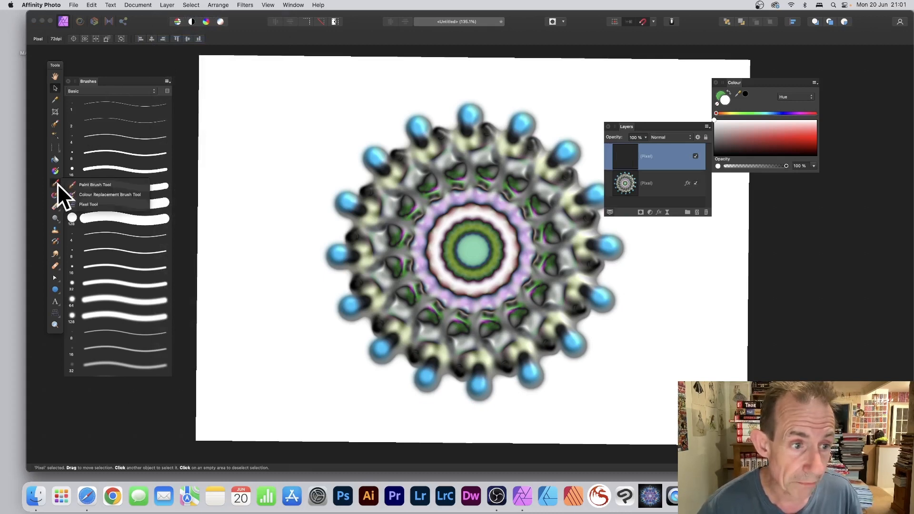
pyautogui.click(101, 185)
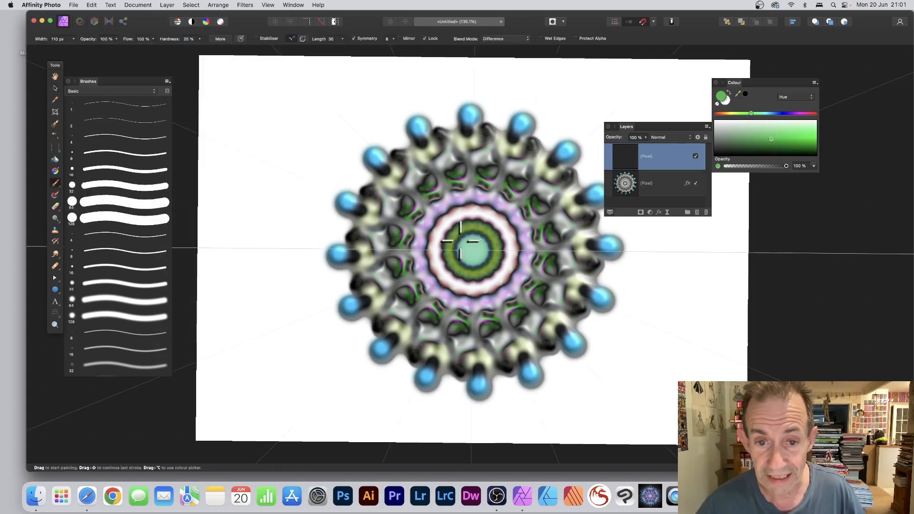
pyautogui.moveTo(471, 248)
pyautogui.mouseDown()
pyautogui.moveTo(433, 204)
pyautogui.moveTo(362, 176)
pyautogui.moveTo(340, 156)
pyautogui.moveTo(398, 196)
pyautogui.moveTo(496, 236)
pyautogui.mouseUp()
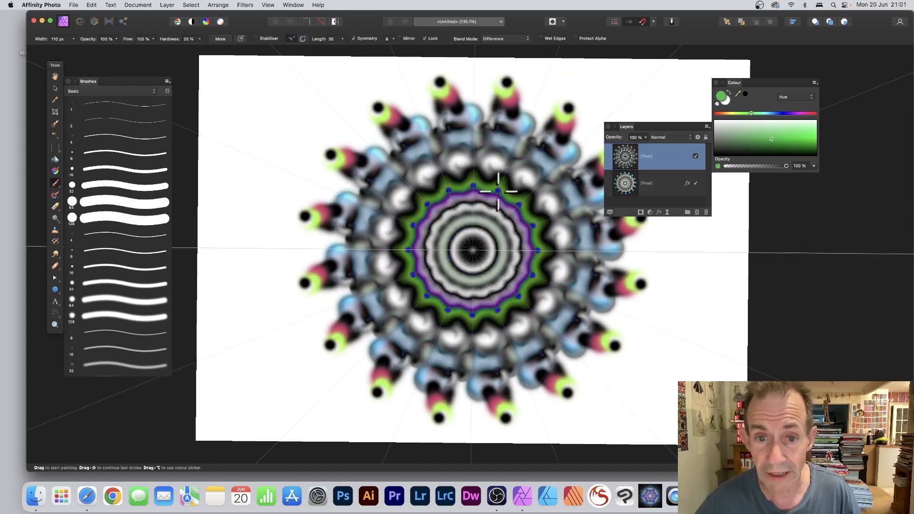
pyautogui.moveTo(478, 195)
pyautogui.mouseDown()
pyautogui.moveTo(485, 161)
pyautogui.moveTo(501, 140)
pyautogui.moveTo(427, 129)
pyautogui.moveTo(485, 137)
pyautogui.moveTo(496, 116)
pyautogui.mouseUp()
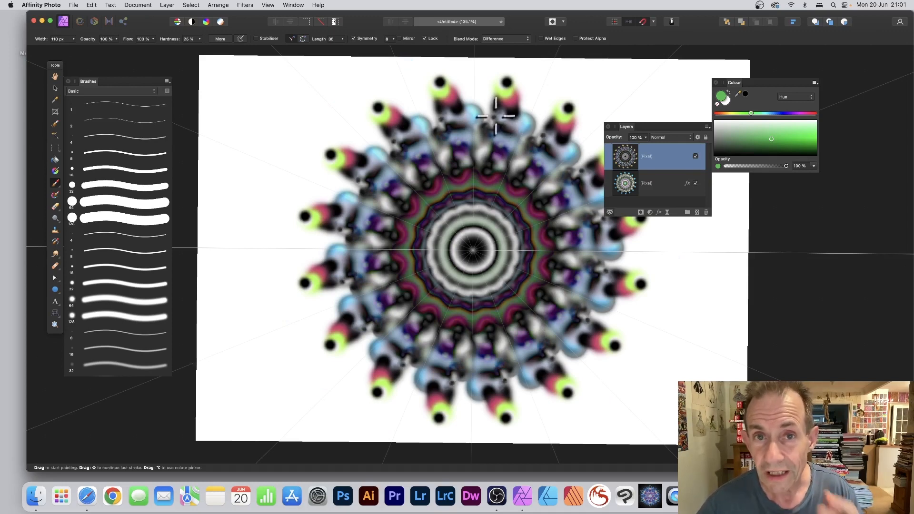
# Set the upper layer's blend mode to Lighter Colour and shrink its pattern to fit centred inside the blue tips.
pyautogui.click(662, 138)
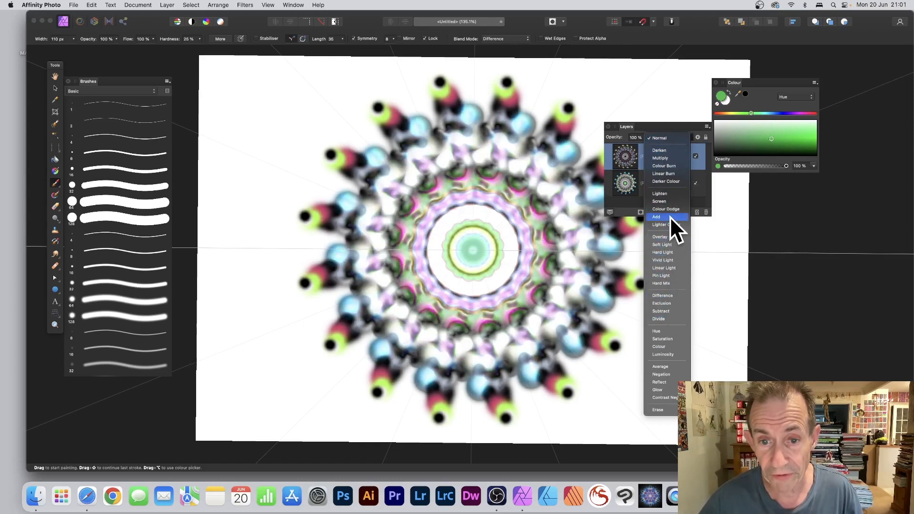
pyautogui.click(669, 224)
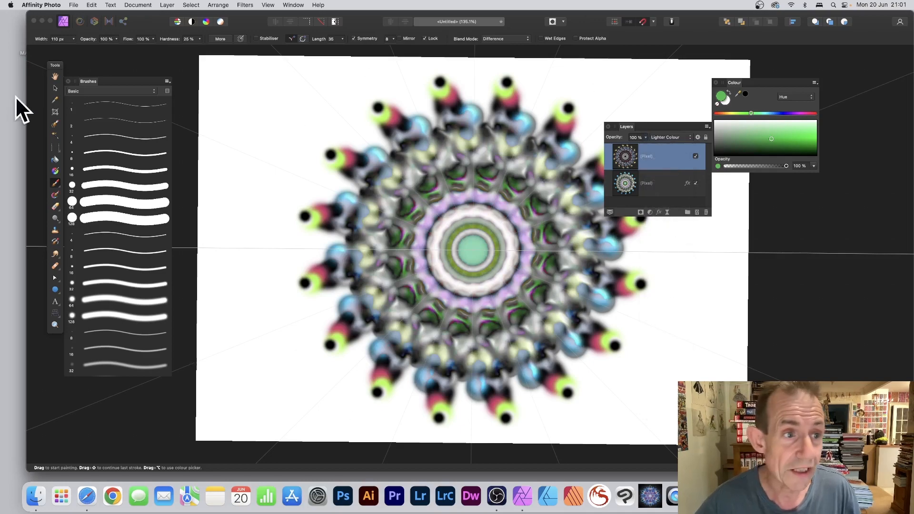
pyautogui.click(56, 90)
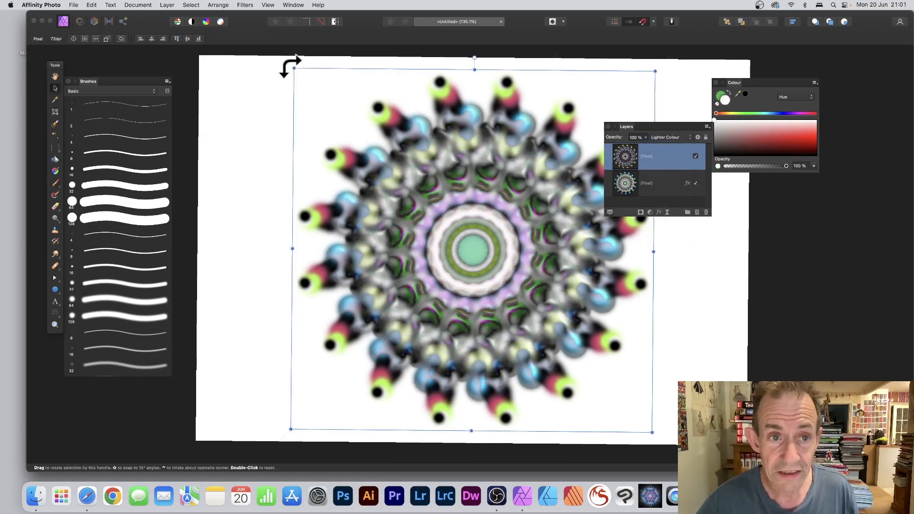
pyautogui.moveTo(292, 69); pyautogui.dragTo(457, 224)
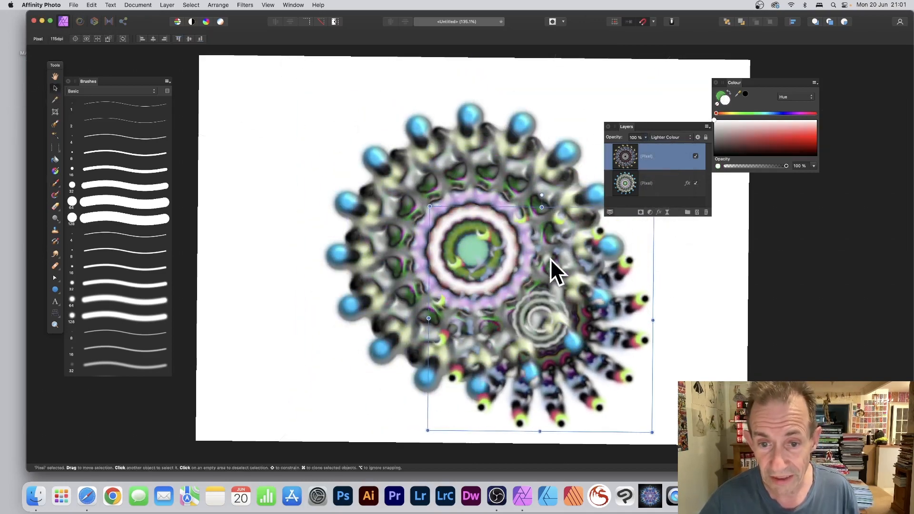
pyautogui.moveTo(555, 265); pyautogui.dragTo(478, 195)
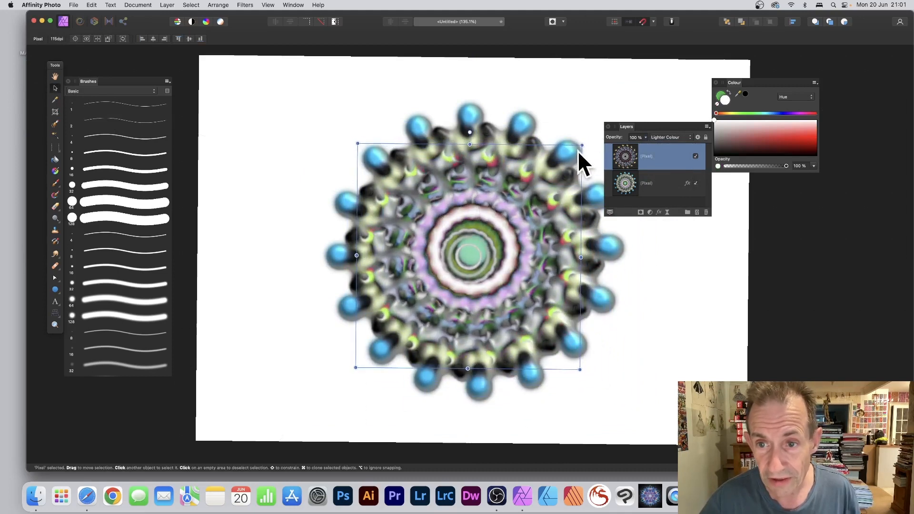
# Set the upper layer's blend mode to Normal, and scale it down further and rotate it slightly around the mandala's centre.
pyautogui.click(667, 137)
pyautogui.click(667, 53)
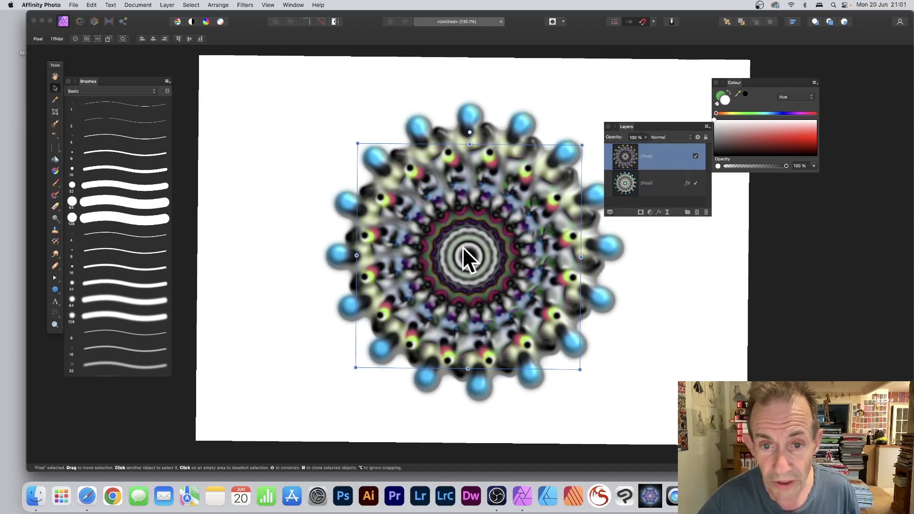
pyautogui.moveTo(357, 144); pyautogui.dragTo(398, 184)
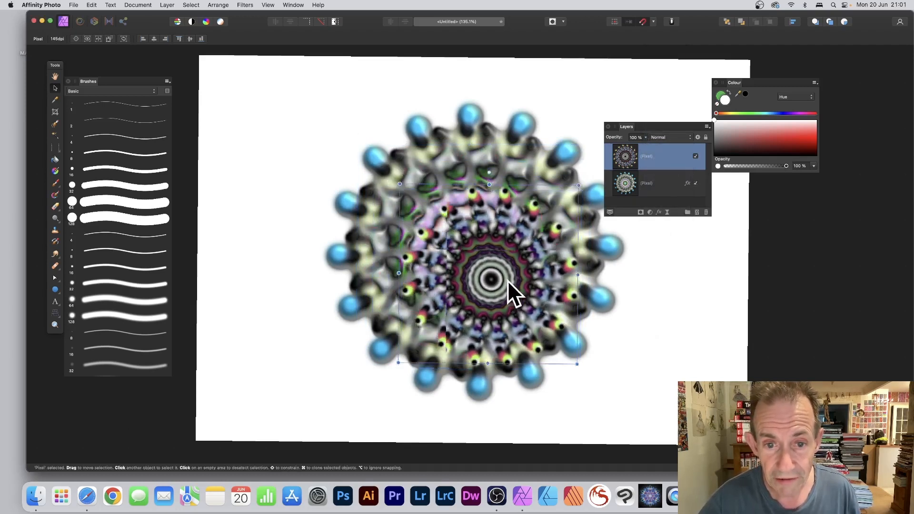
pyautogui.moveTo(507, 281); pyautogui.dragTo(488, 256)
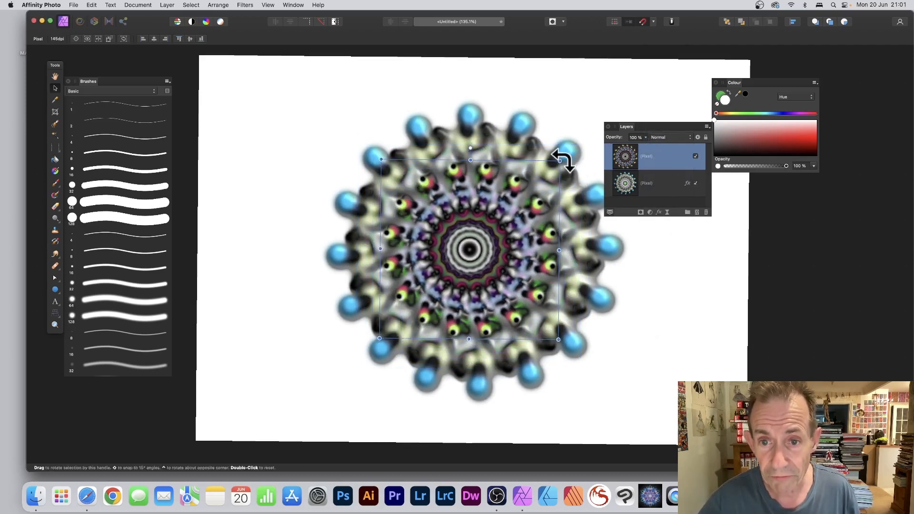
pyautogui.moveTo(564, 158); pyautogui.dragTo(587, 188)
# Duplicate the upper pattern layer, shrink the copy into the mandala's centre and rotate it by -15°.
pyautogui.press('super+j')
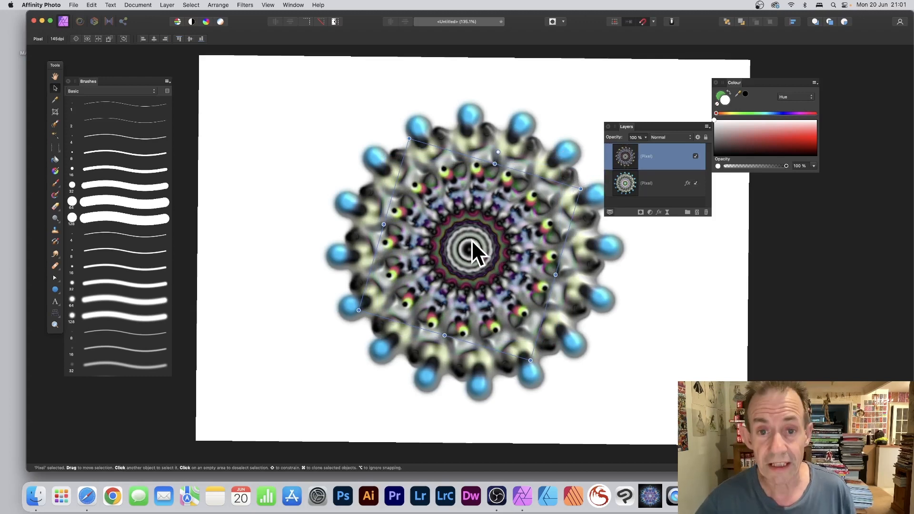
pyautogui.moveTo(510, 232); pyautogui.dragTo(511, 208)
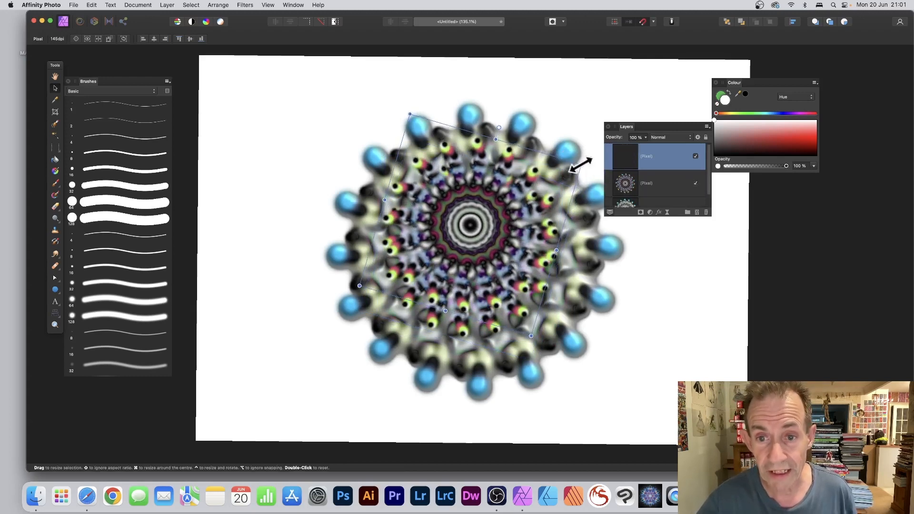
pyautogui.moveTo(583, 163); pyautogui.dragTo(491, 211)
pyautogui.moveTo(442, 229); pyautogui.dragTo(489, 230)
pyautogui.moveTo(544, 212); pyautogui.dragTo(545, 205)
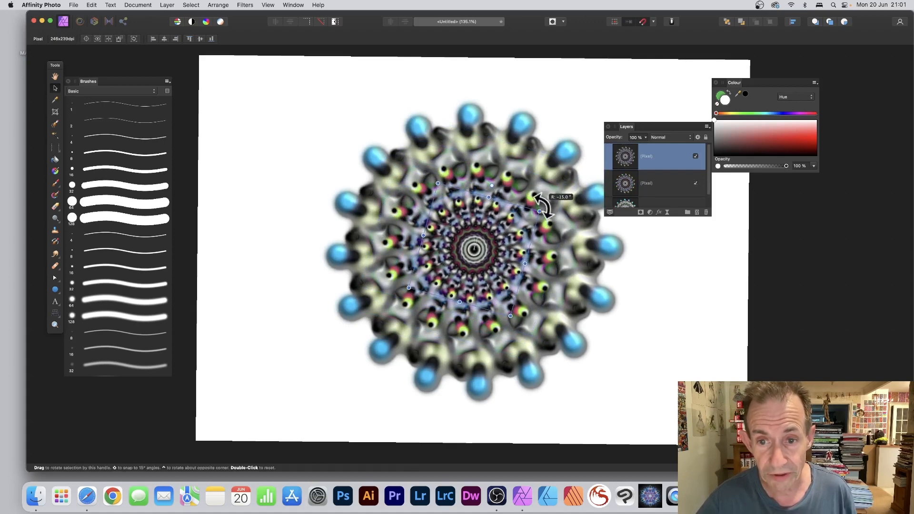
# Select all three mandala layers together.
pyautogui.keyDown('shift'); pyautogui.click(647, 201); pyautogui.keyUp('shift')
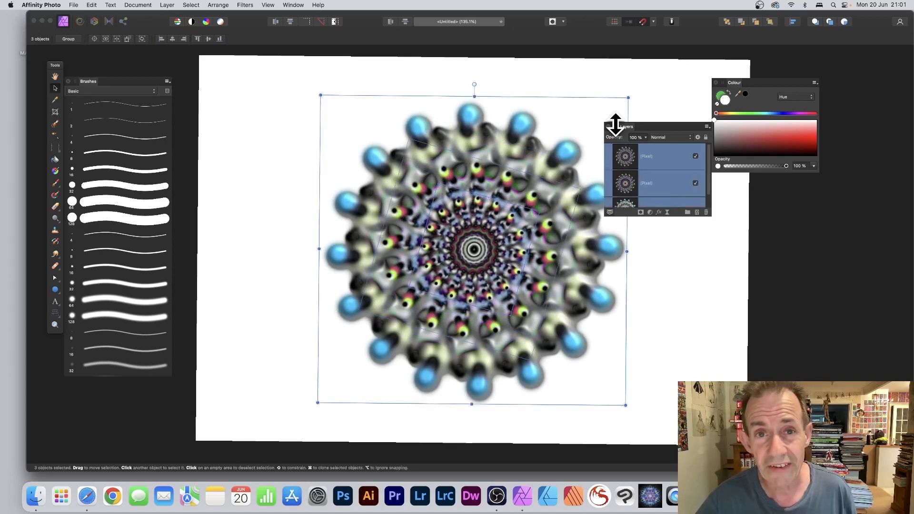